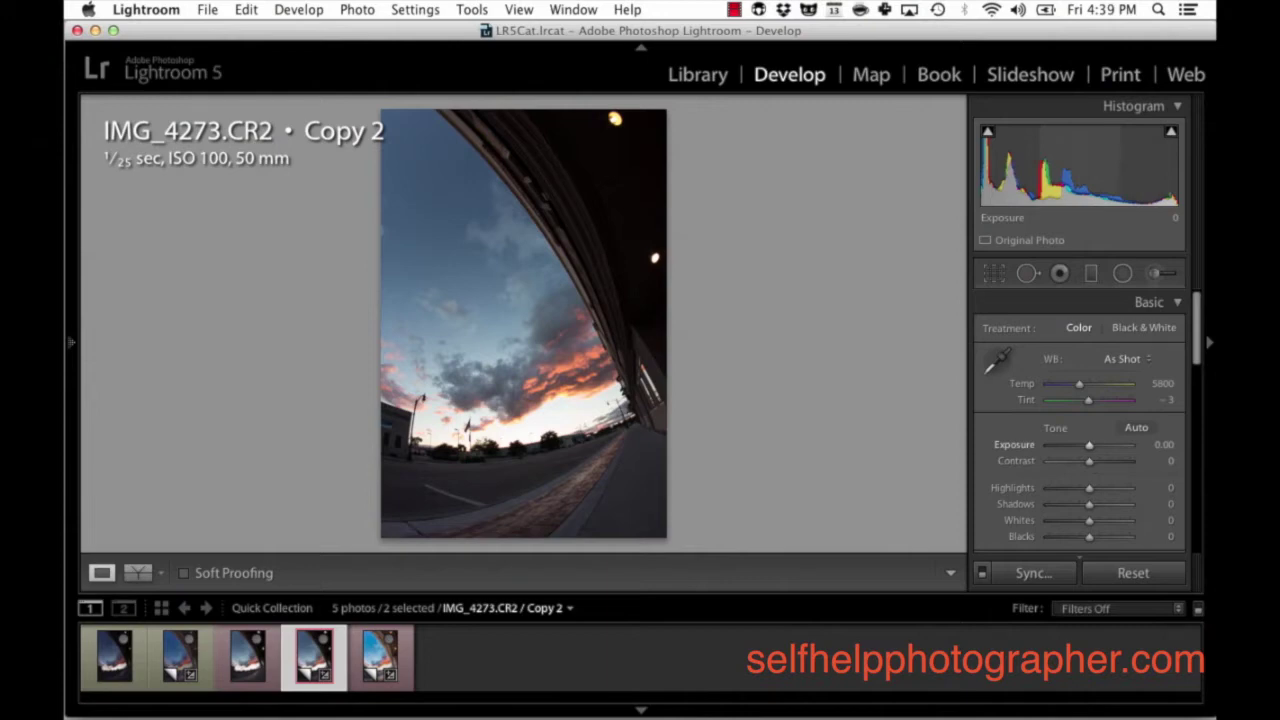
Step: Set the Exposure of IMG_4273.CR2 Copy 2 to +0.60 in the Basic panel
{"action": "left_click", "coordinate": [1162, 446]}
{"action": "type", "text": "0.6"}
{"action": "key", "text": "Return"}
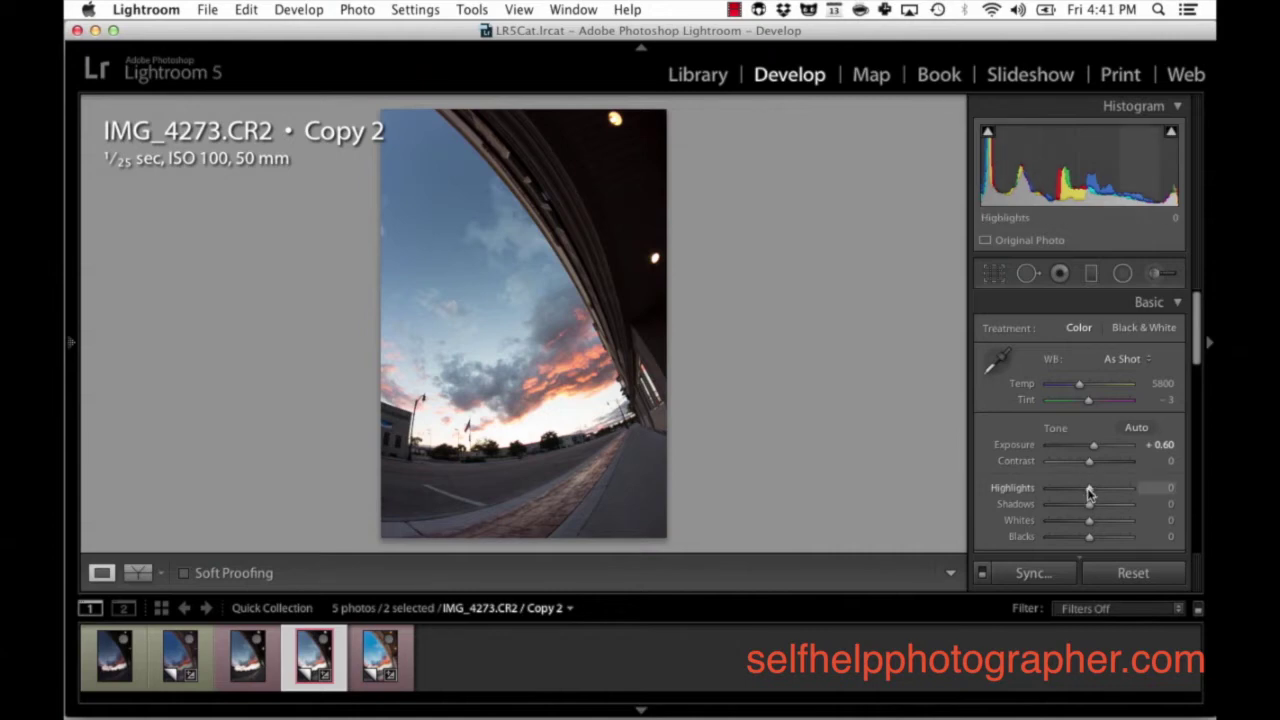
Step: Set Highlights and Whites to -100 and Shadows and Blacks to +100, then compare with the original
{"action": "left_click_drag", "start_coordinate": [1089, 492], "coordinate": [1044, 492]}
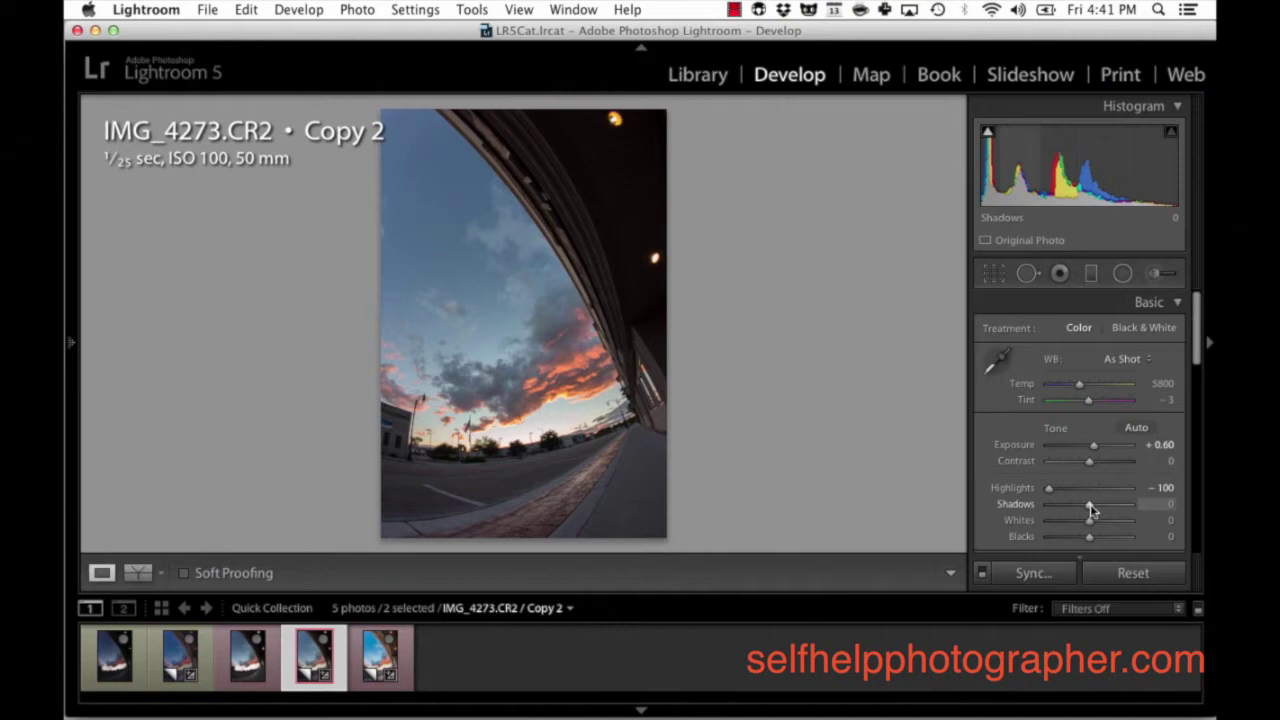
{"action": "left_click_drag", "start_coordinate": [1090, 504], "coordinate": [1160, 514]}
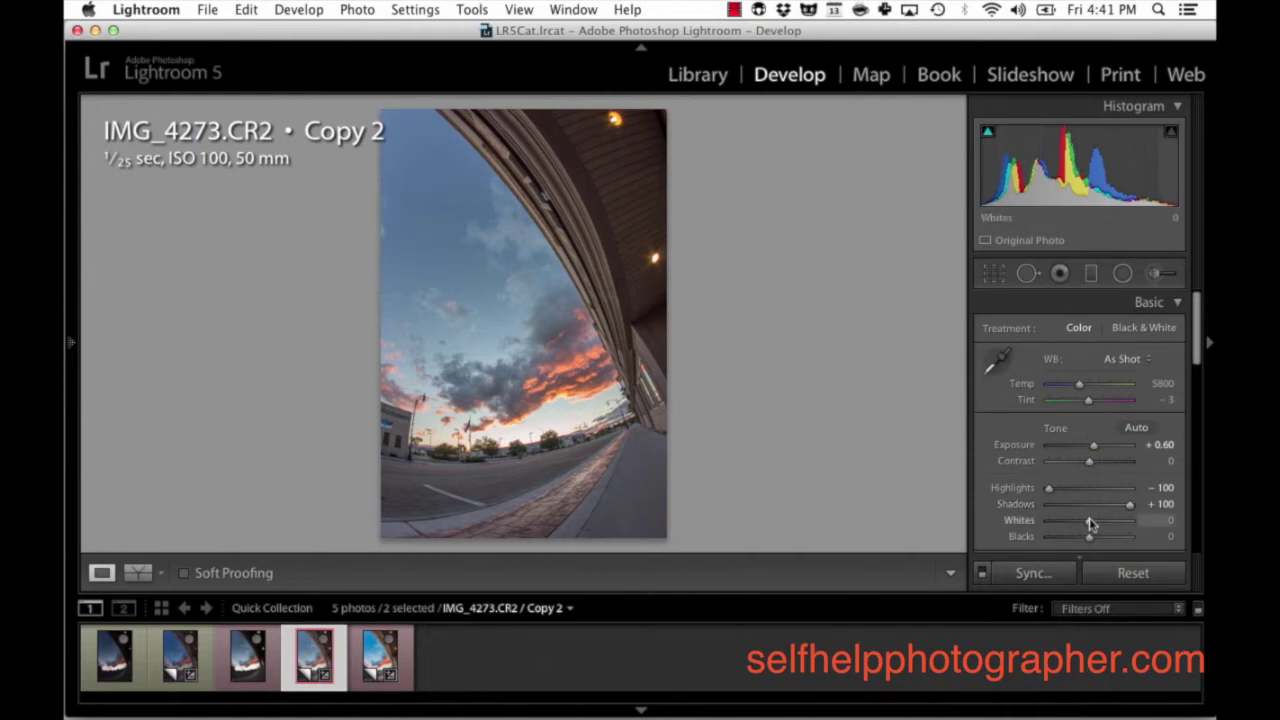
{"action": "left_click_drag", "start_coordinate": [1090, 527], "coordinate": [1040, 529]}
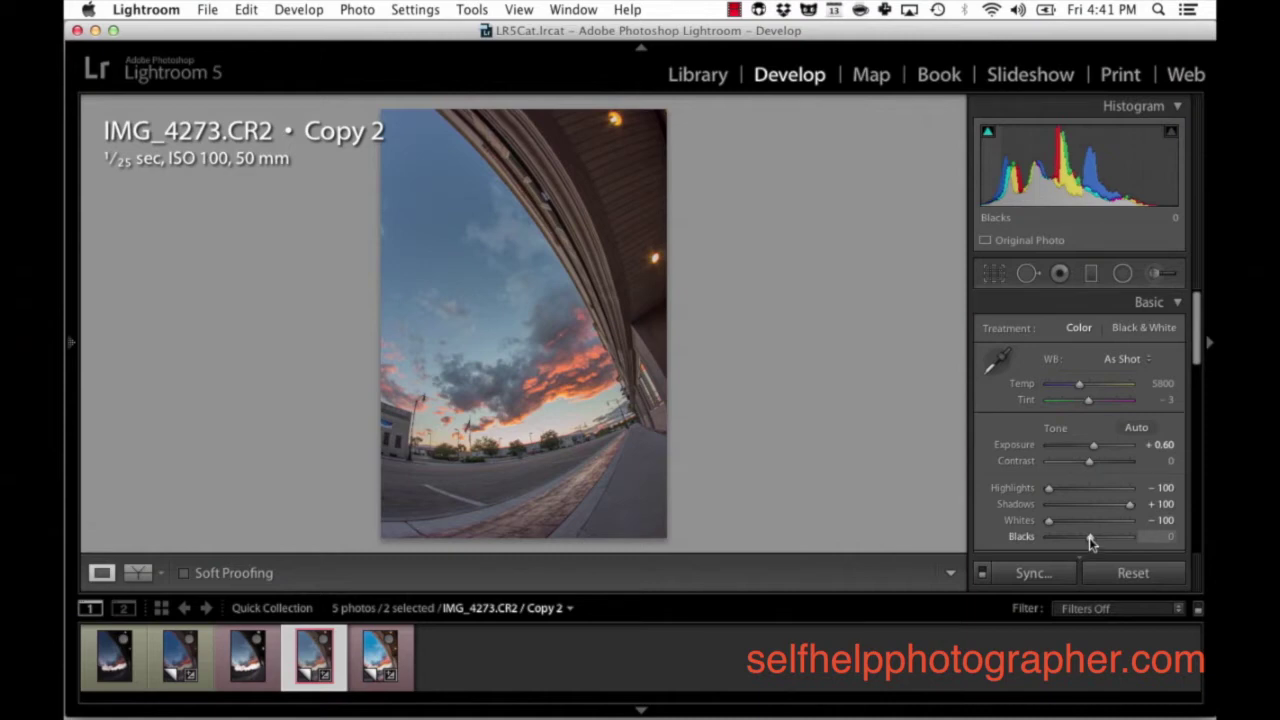
{"action": "left_click_drag", "start_coordinate": [1089, 537], "coordinate": [1158, 541]}
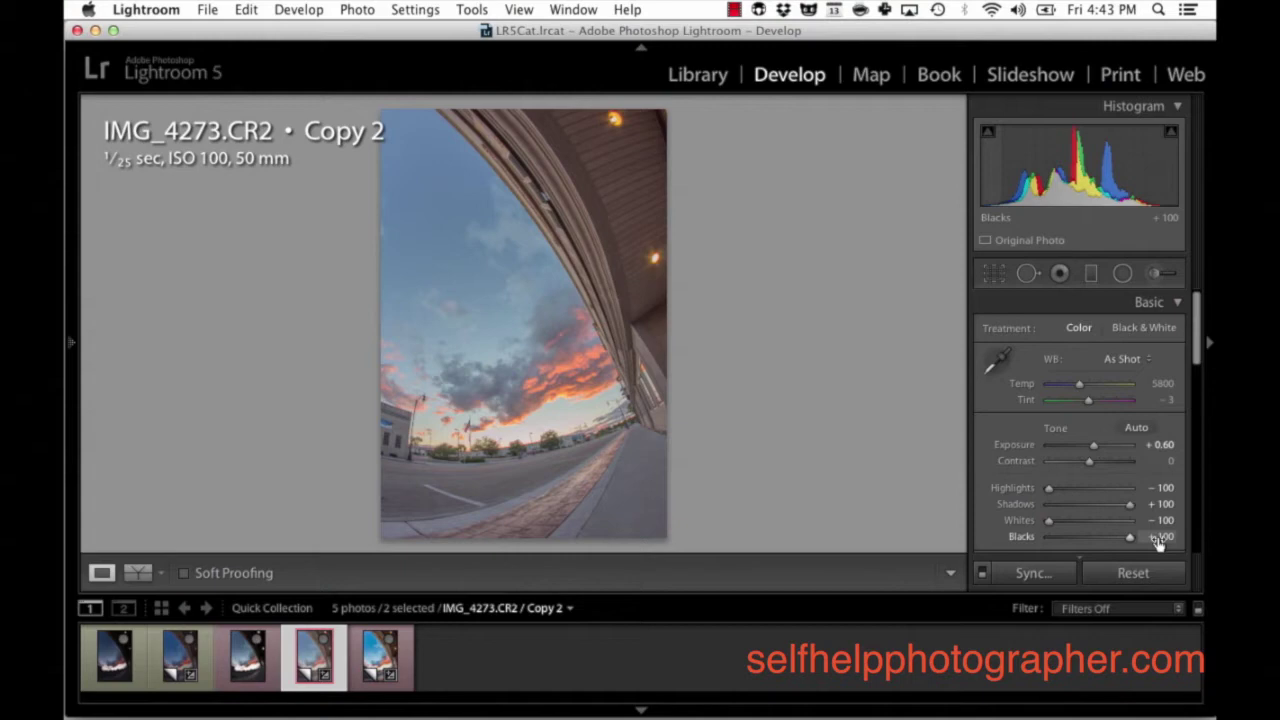
{"action": "left_click", "coordinate": [247, 668]}
{"action": "key", "text": "c"}
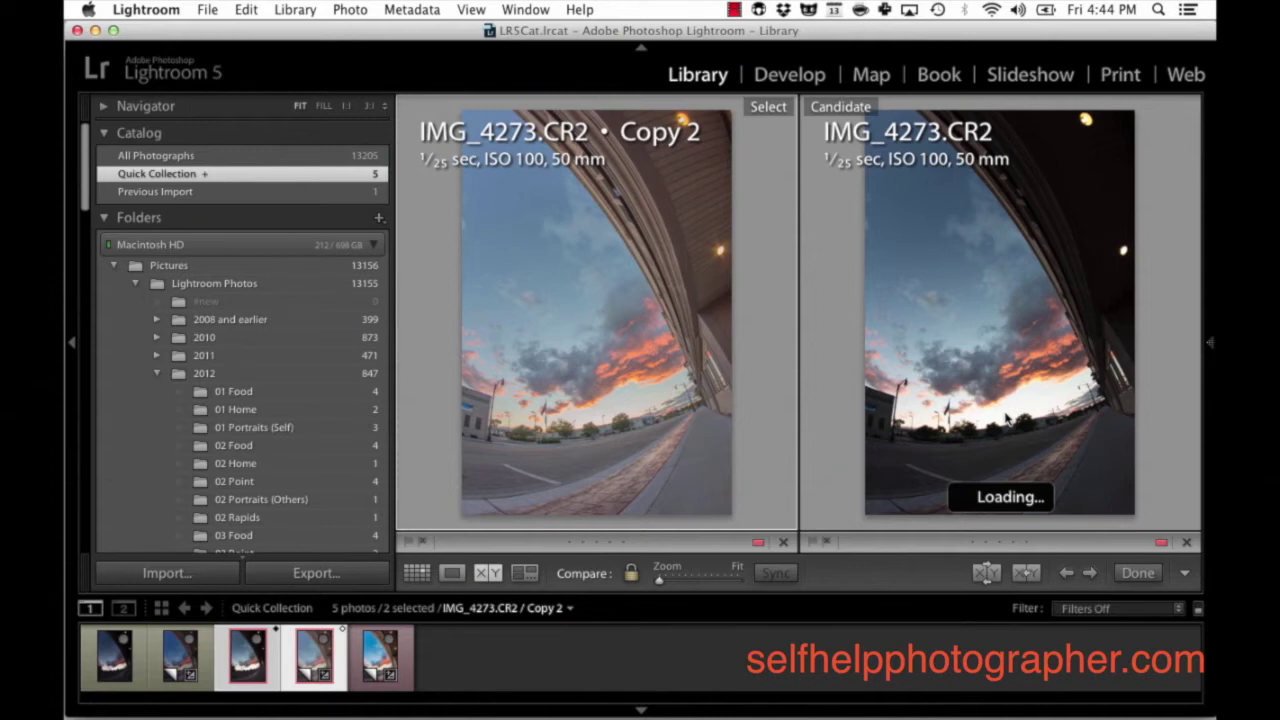
{"action": "key", "text": "d"}
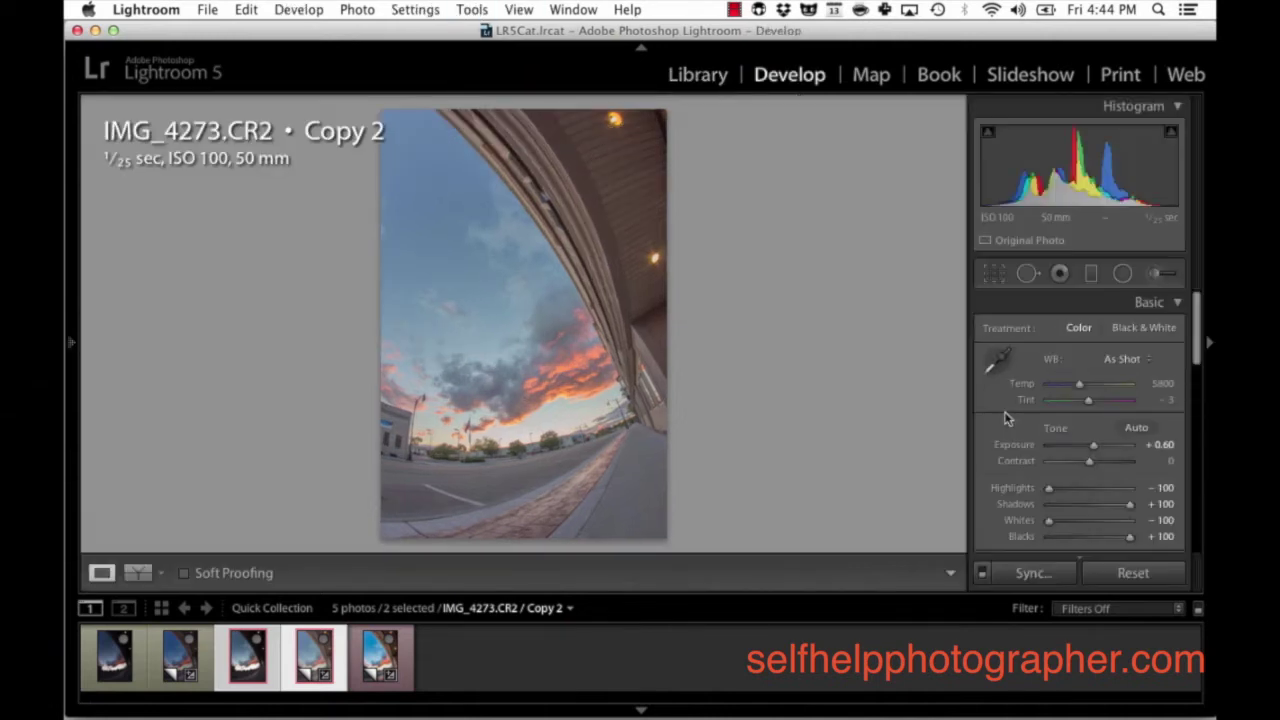
{"action": "left_click", "coordinate": [640, 180]}
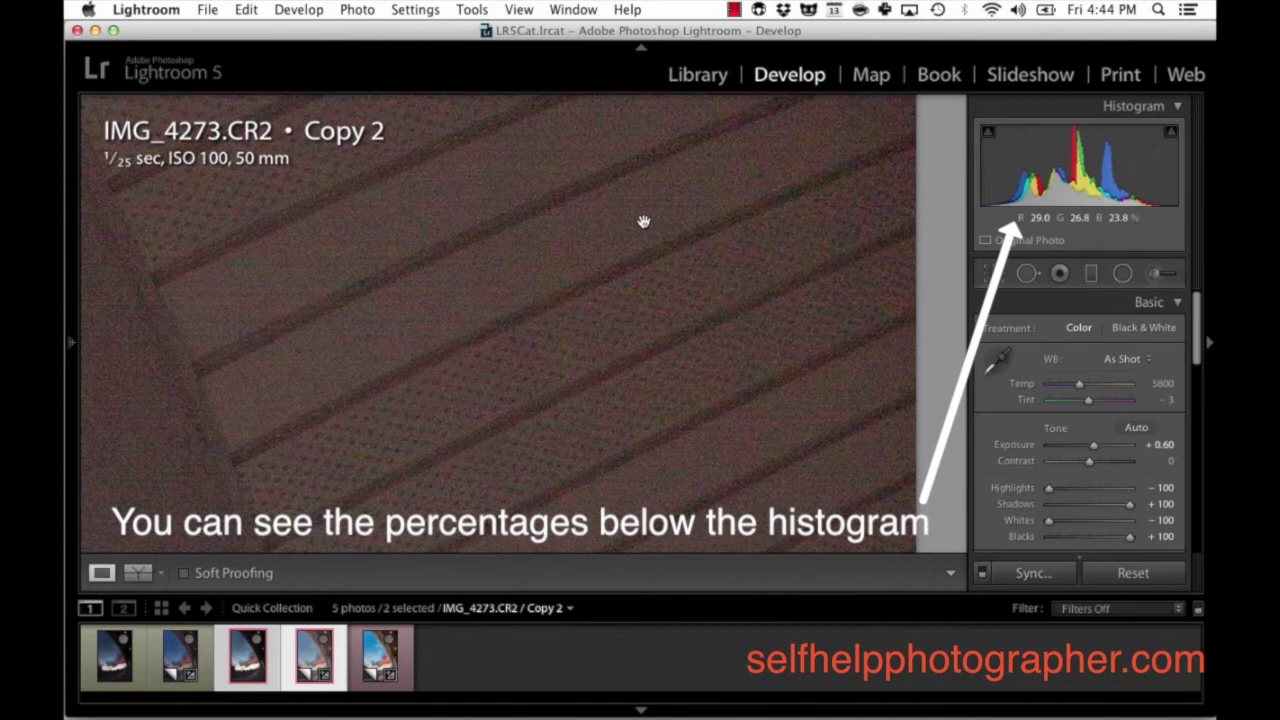
{"action": "left_click", "coordinate": [643, 220]}
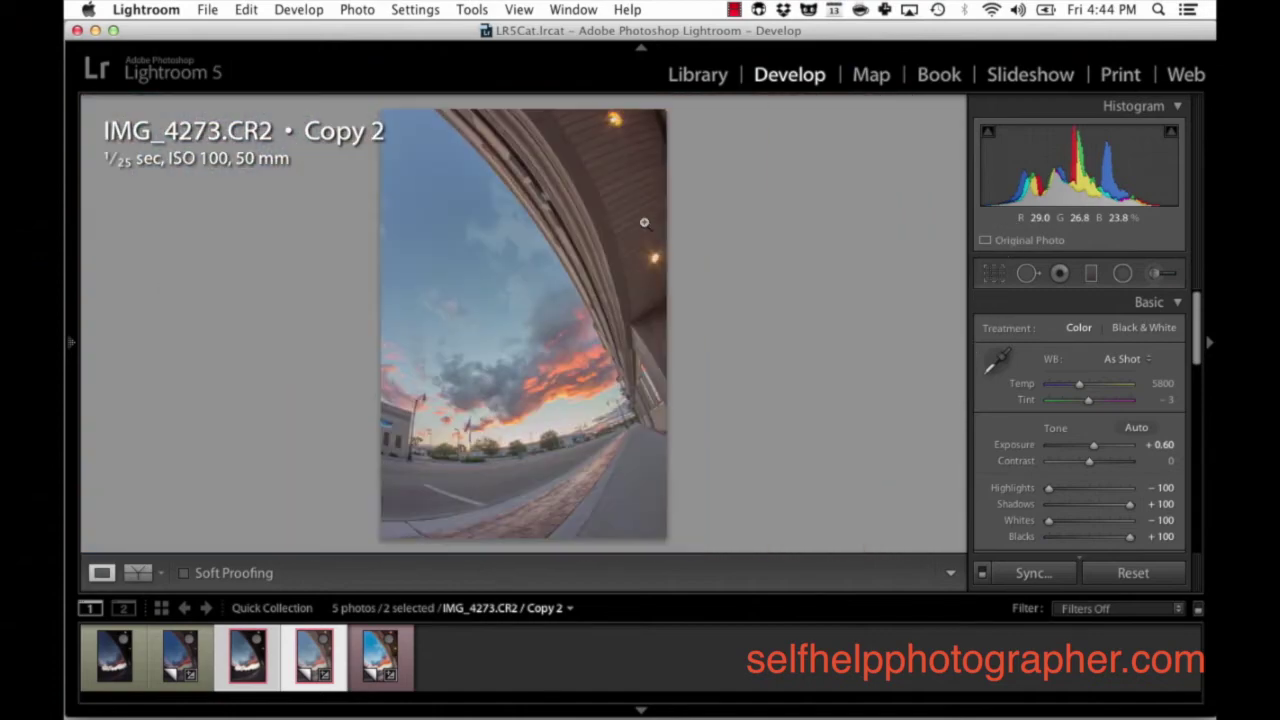
{"action": "left_click", "coordinate": [560, 414]}
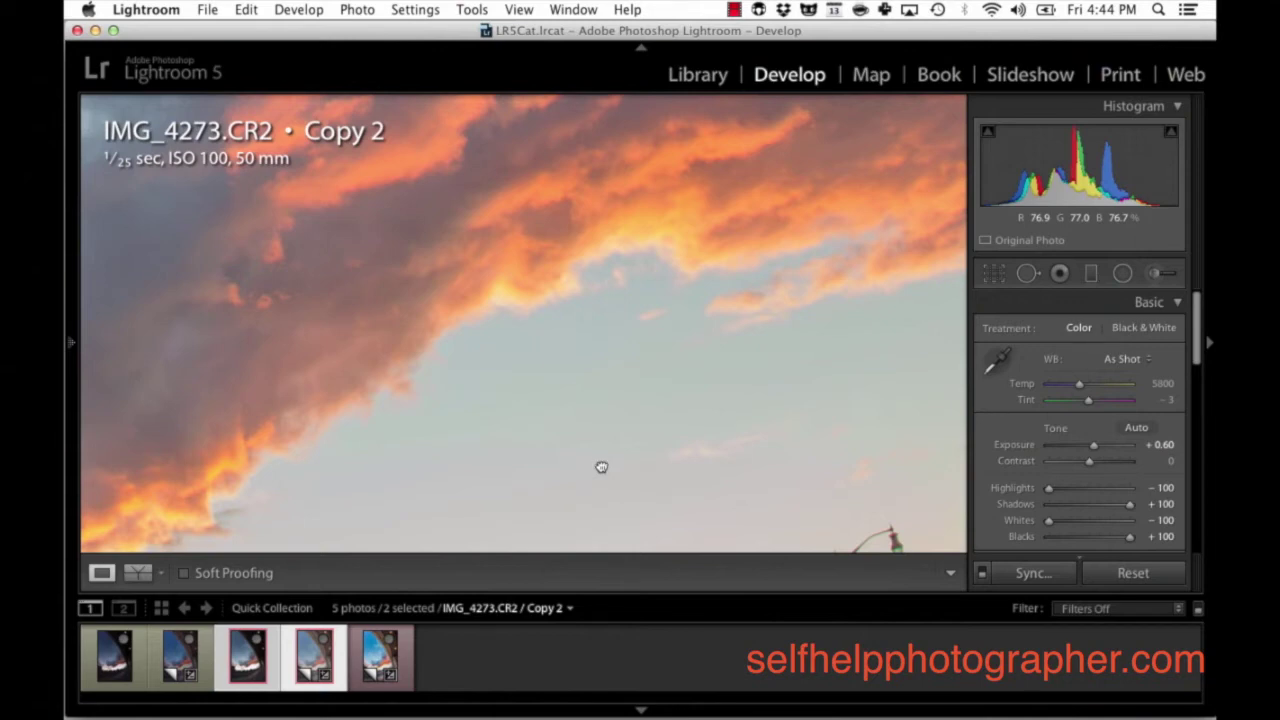
{"action": "left_click", "coordinate": [601, 465]}
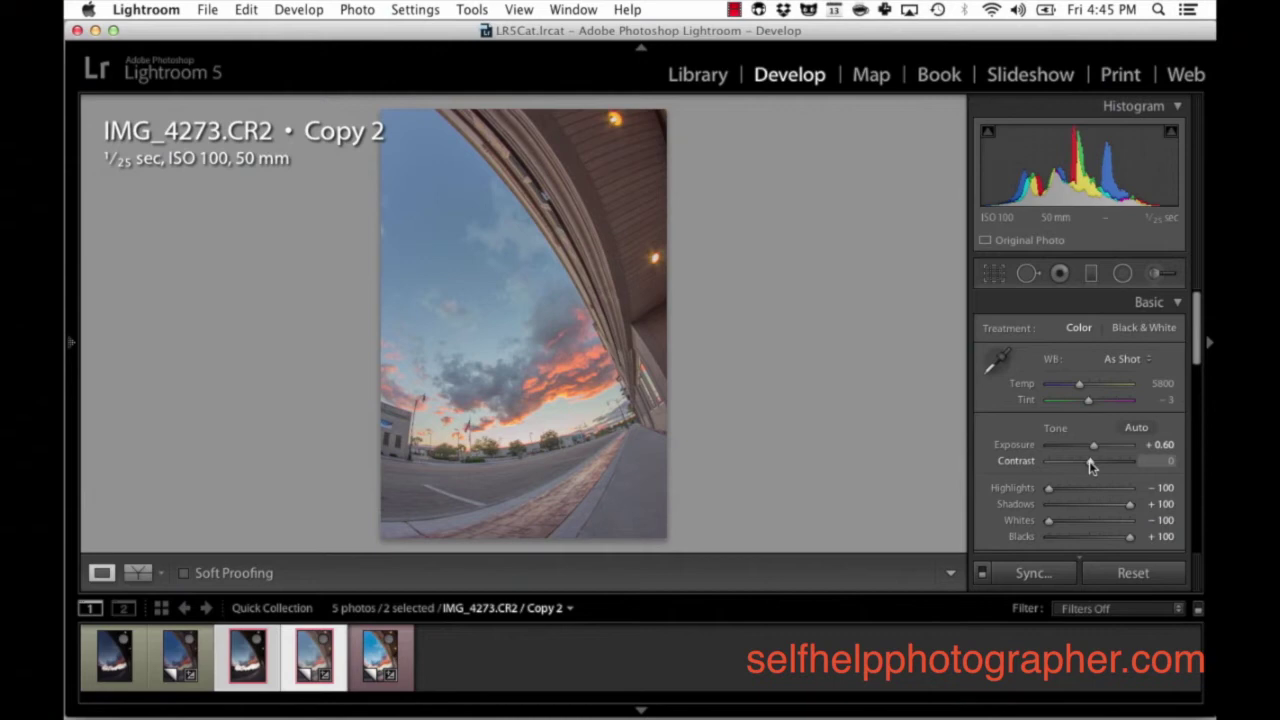
Step: Raise Contrast to +100 and check the ceiling and sunset sky at 1:1 zoom
{"action": "left_click_drag", "start_coordinate": [1091, 466], "coordinate": [1167, 466]}
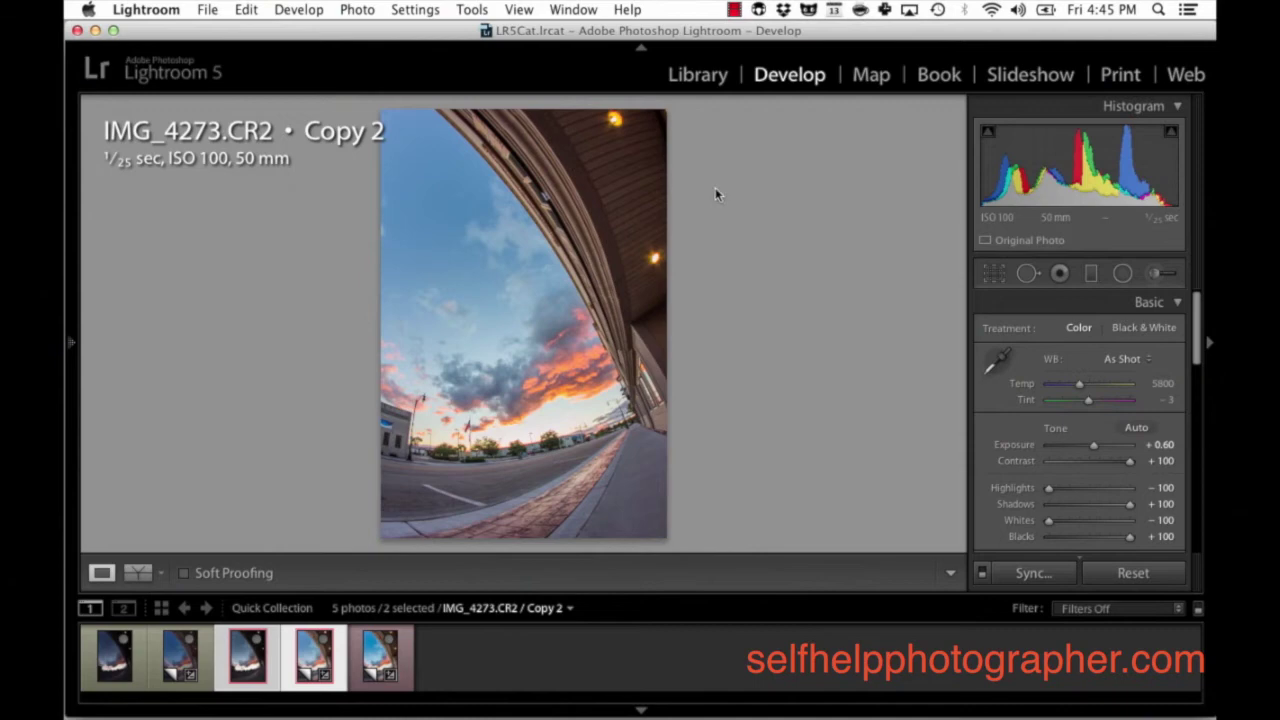
{"action": "left_click", "coordinate": [629, 191]}
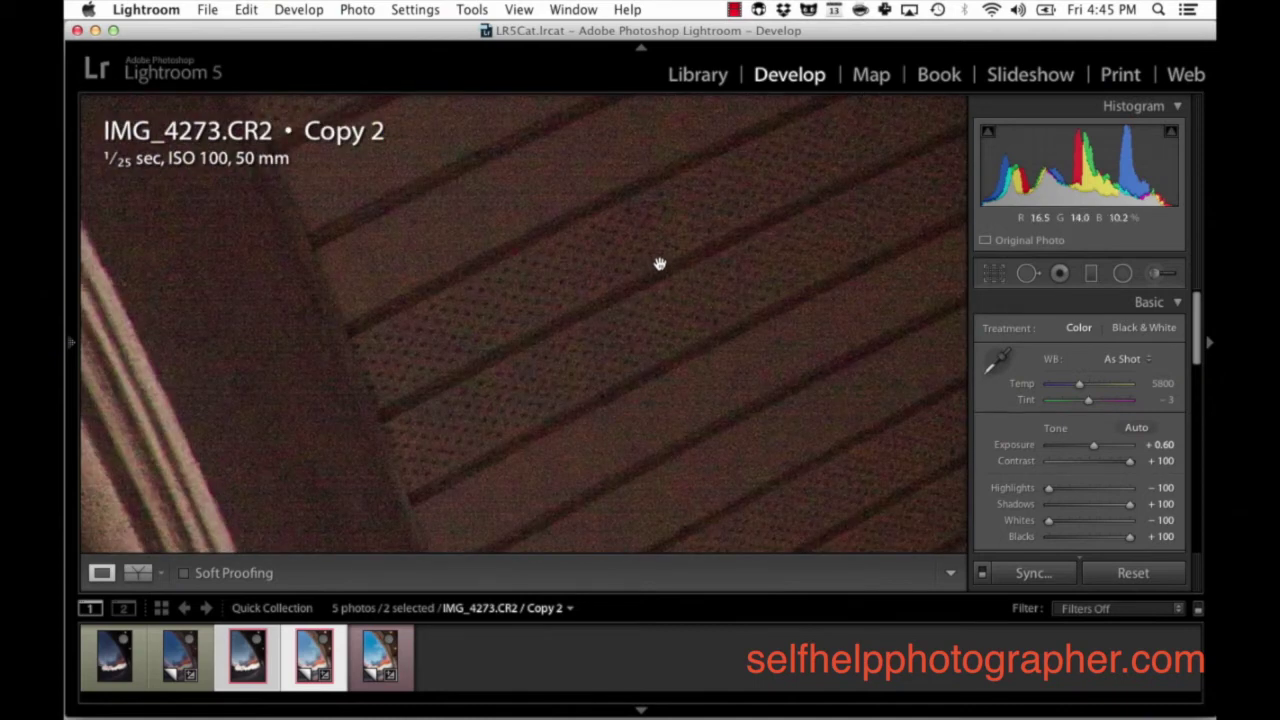
{"action": "left_click", "coordinate": [660, 263]}
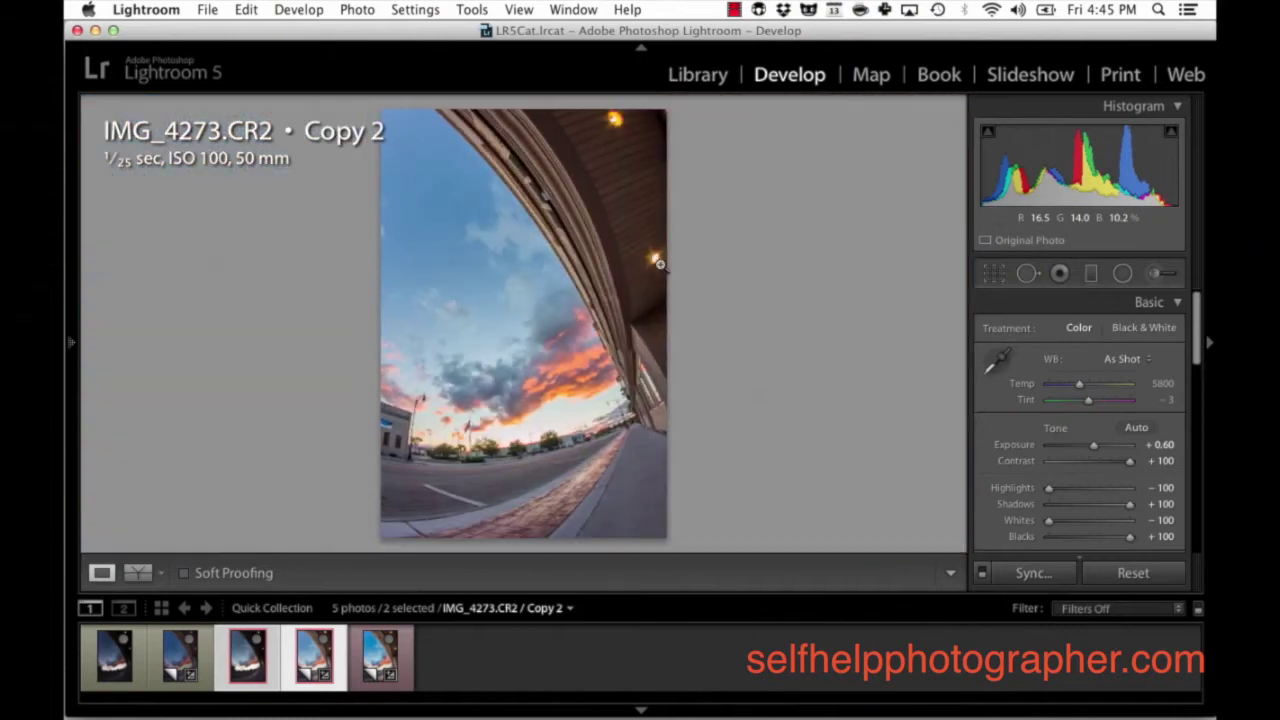
{"action": "left_click", "coordinate": [565, 413]}
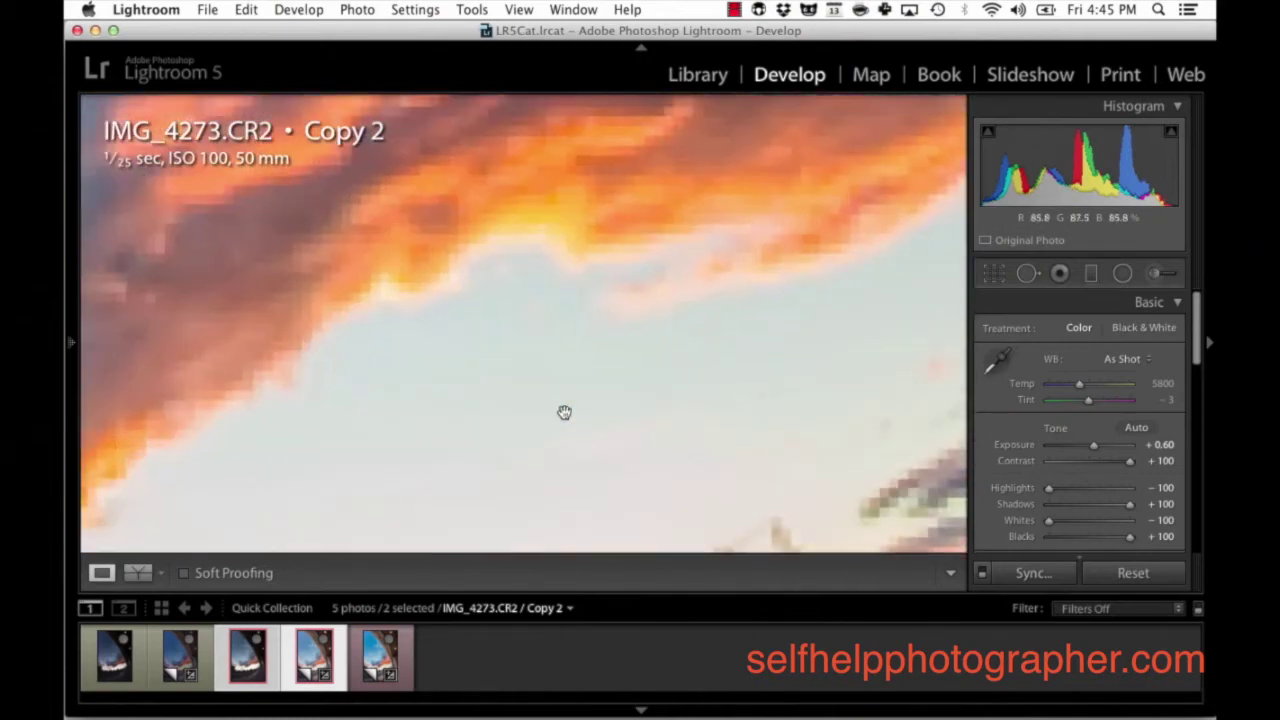
{"action": "left_click", "coordinate": [563, 462]}
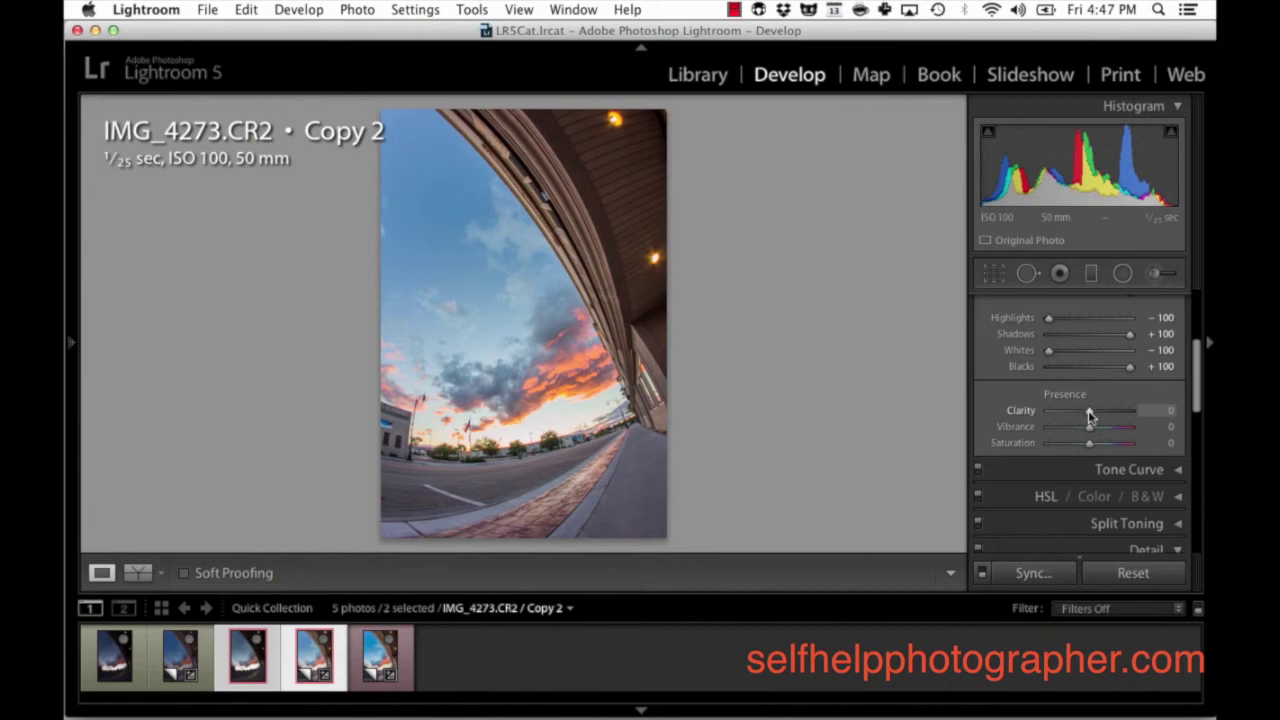
Step: Drag Clarity to +39, then enter Vibrance +37 and Saturation +11 exactly
{"action": "mouse_move", "coordinate": [1090, 415]}
{"action": "left_mouse_down"}
{"action": "mouse_move", "coordinate": [1157, 423]}
{"action": "mouse_move", "coordinate": [1088, 420]}
{"action": "mouse_move", "coordinate": [1106, 422]}
{"action": "left_mouse_up"}
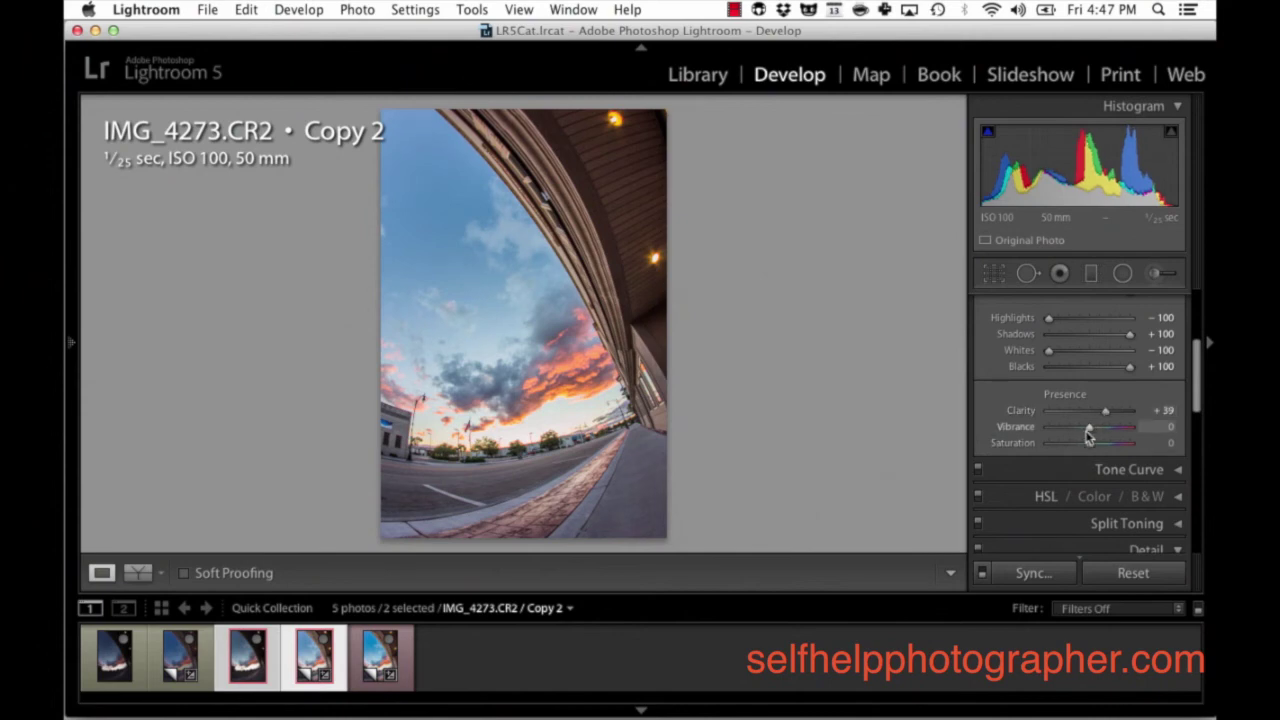
{"action": "left_click_drag", "start_coordinate": [1089, 432], "coordinate": [1103, 434]}
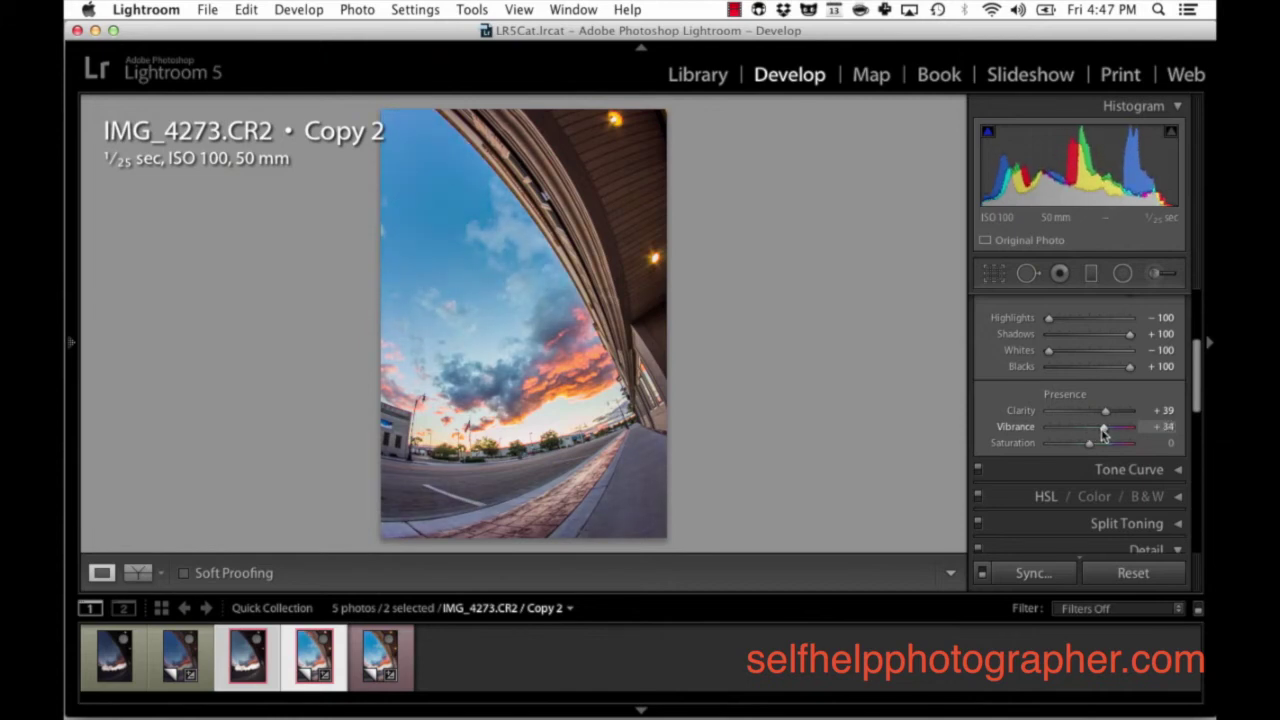
{"action": "left_click", "coordinate": [1168, 427]}
{"action": "type", "text": "37"}
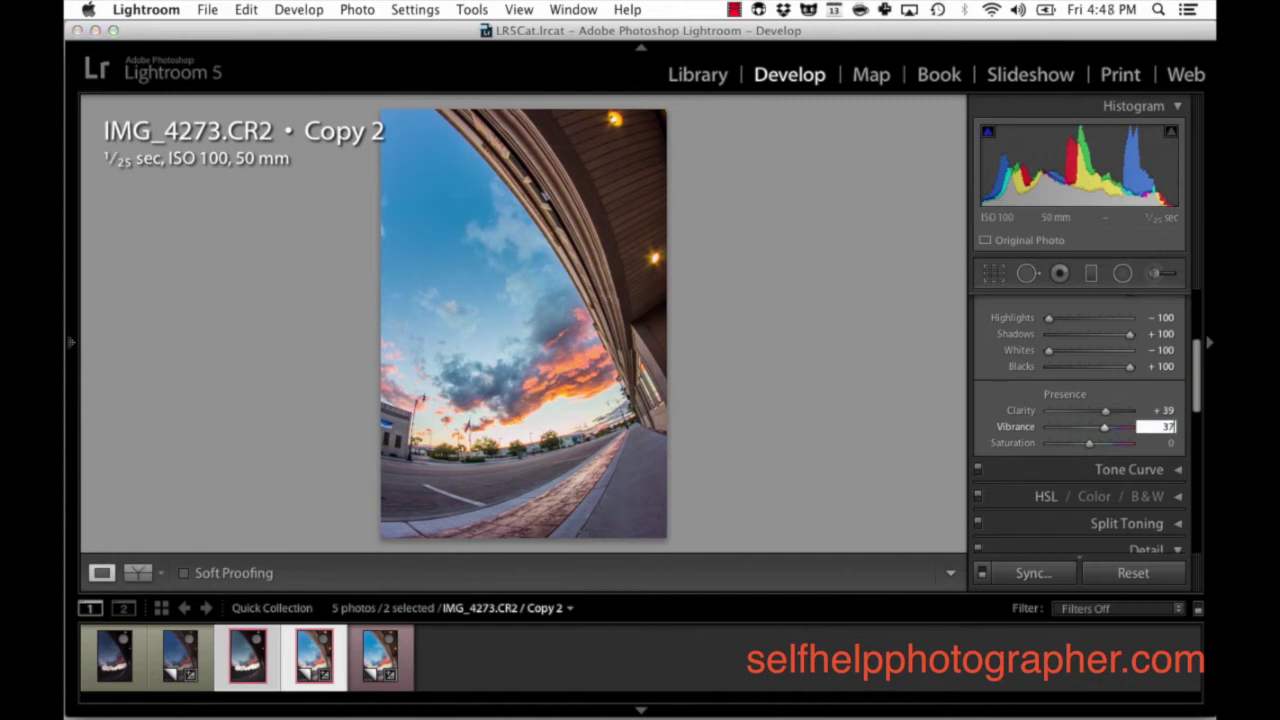
{"action": "key", "text": "Tab"}
{"action": "type", "text": "1"}
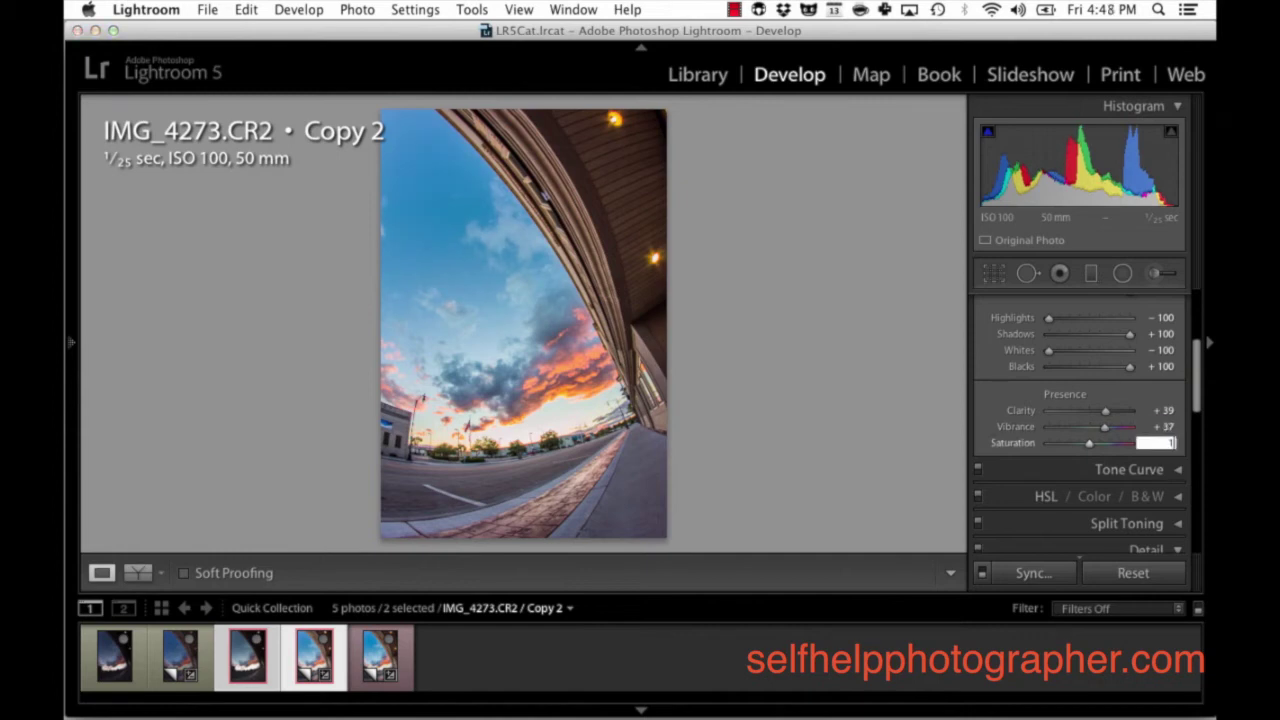
{"action": "type", "text": "1"}
{"action": "key", "text": "Return"}
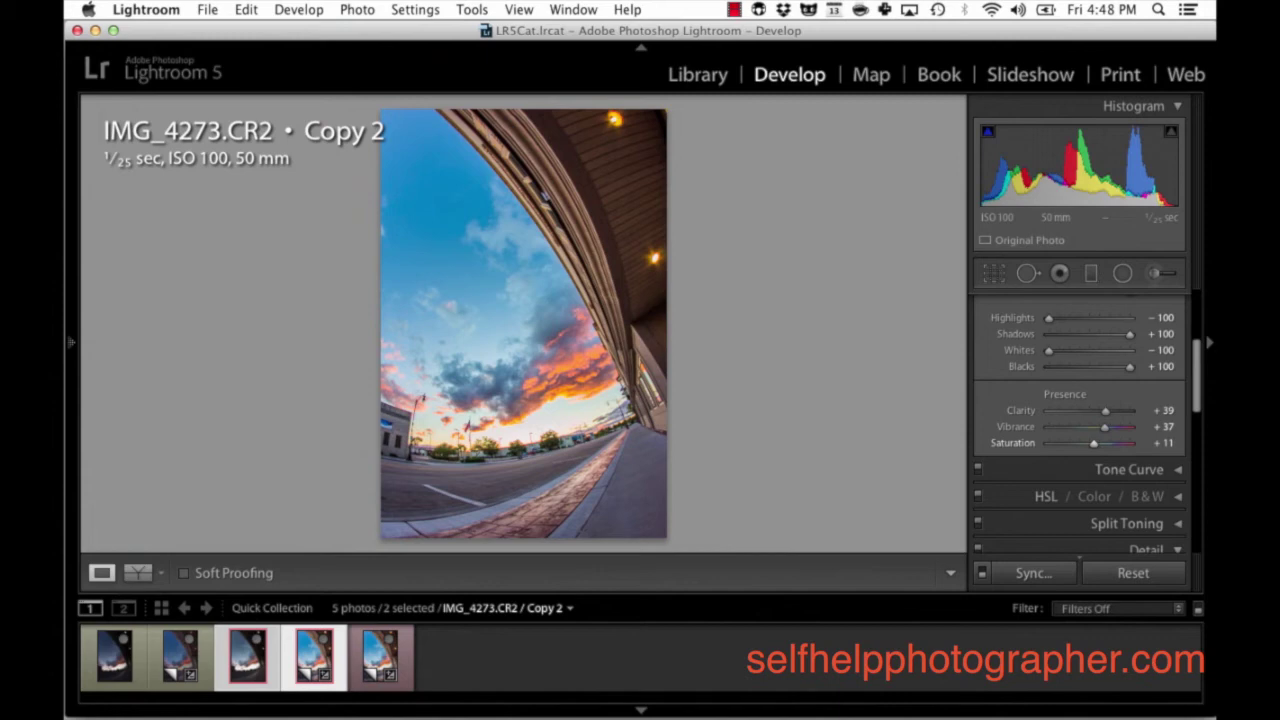
{"action": "scroll", "coordinate": [1060, 440], "scroll_direction": "down", "scroll_amount": 10}
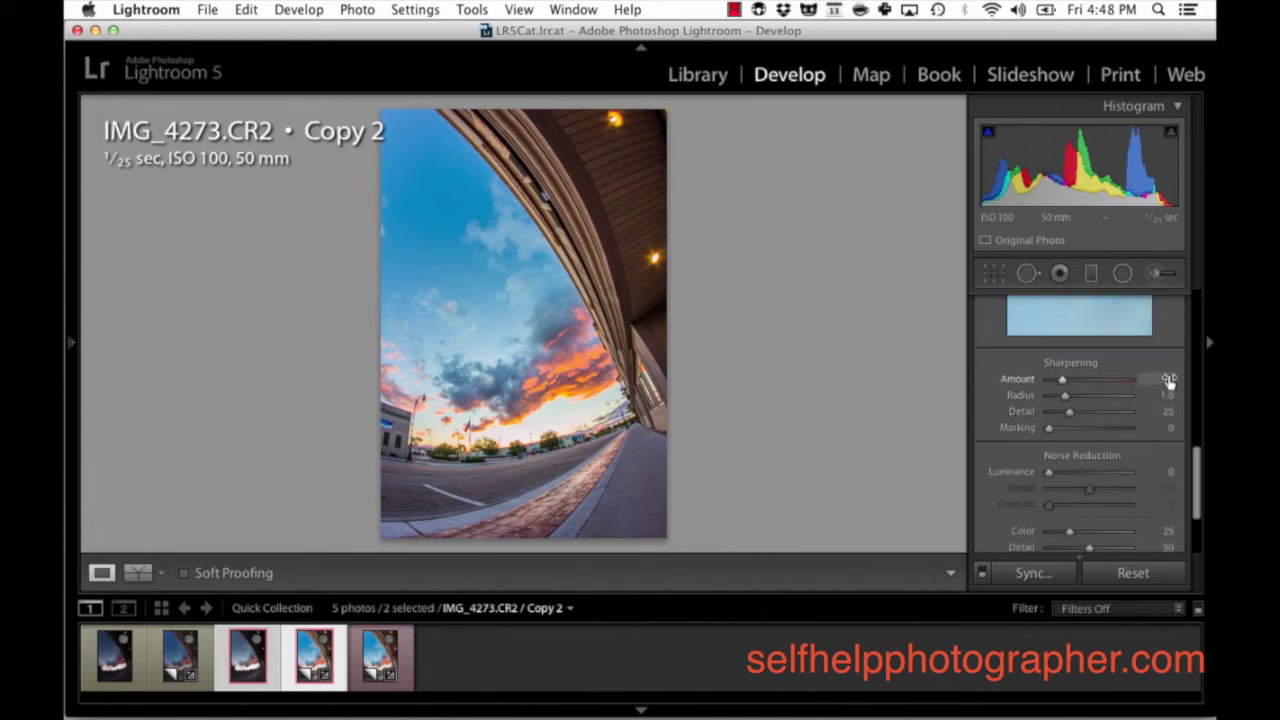
Step: Set the Detail panel's Sharpening Amount to 47
{"action": "left_click", "coordinate": [1169, 381]}
{"action": "type", "text": "47"}
{"action": "key", "text": "Return"}
Step: At 1:1 zoom, set Luminance noise reduction to 34 and Color noise reduction to 50
{"action": "left_click", "coordinate": [623, 190]}
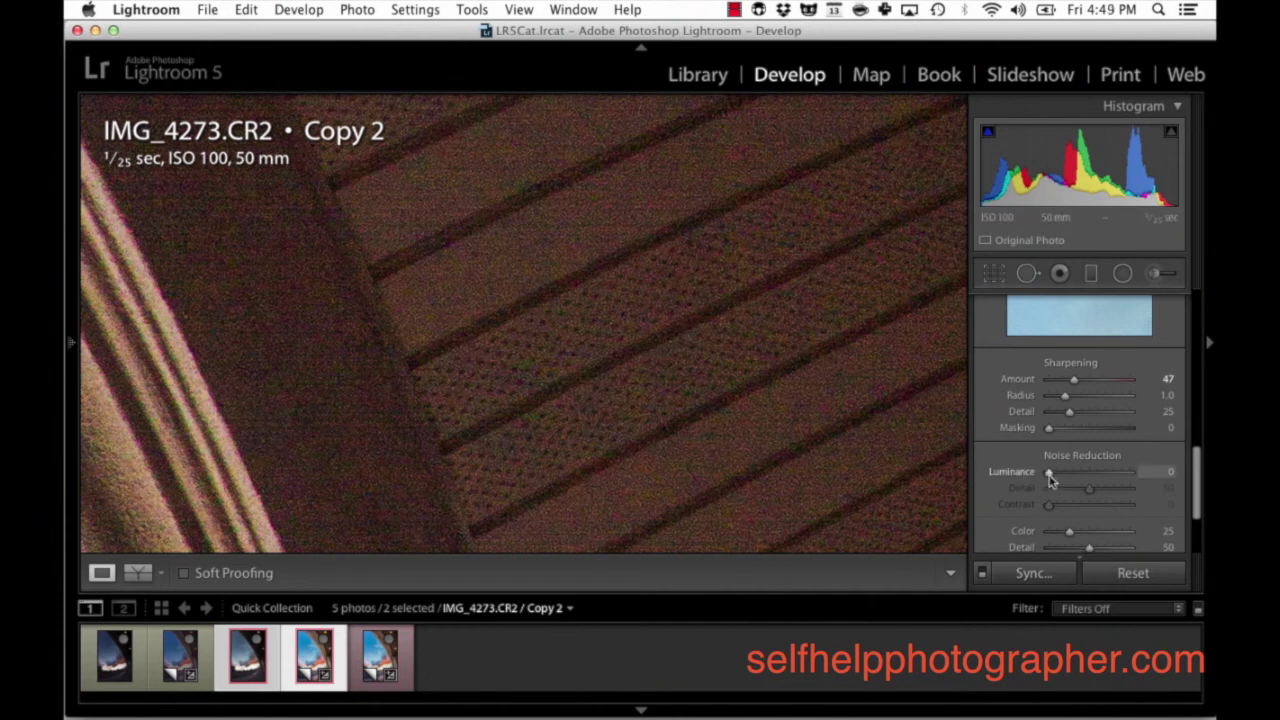
{"action": "left_click_drag", "start_coordinate": [1050, 478], "coordinate": [1077, 482]}
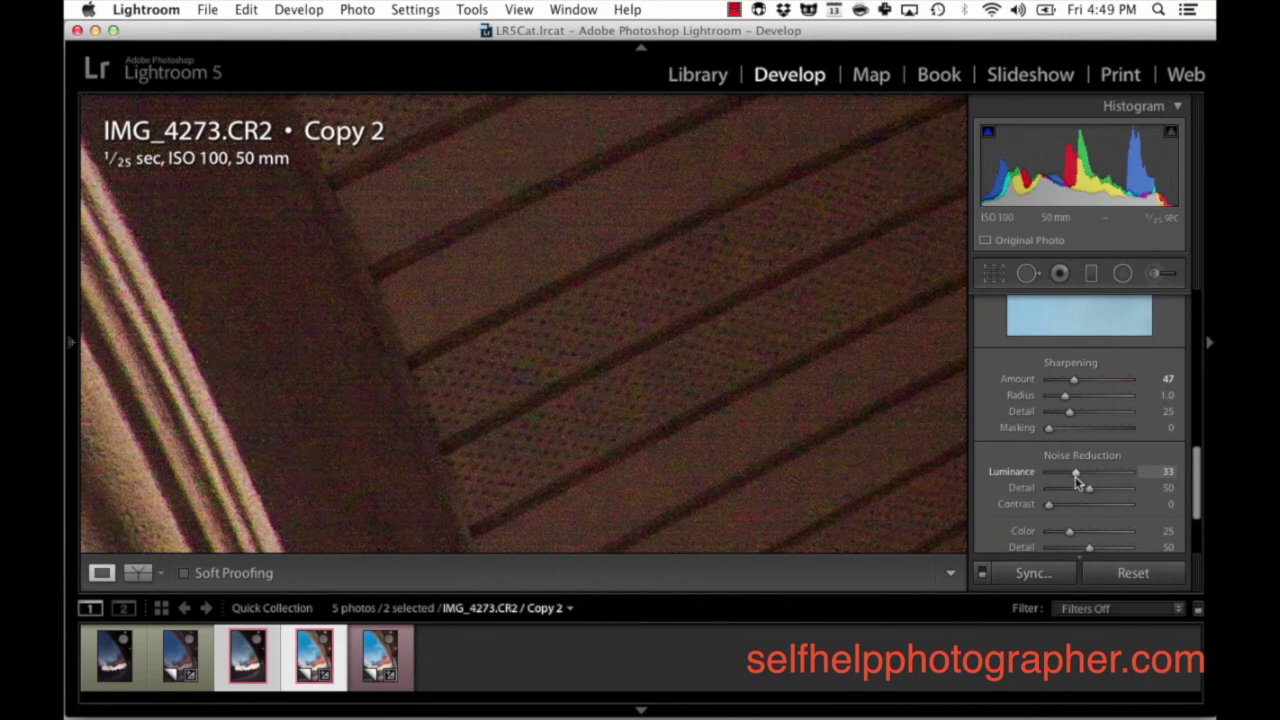
{"action": "left_click_drag", "start_coordinate": [1075, 476], "coordinate": [1042, 477]}
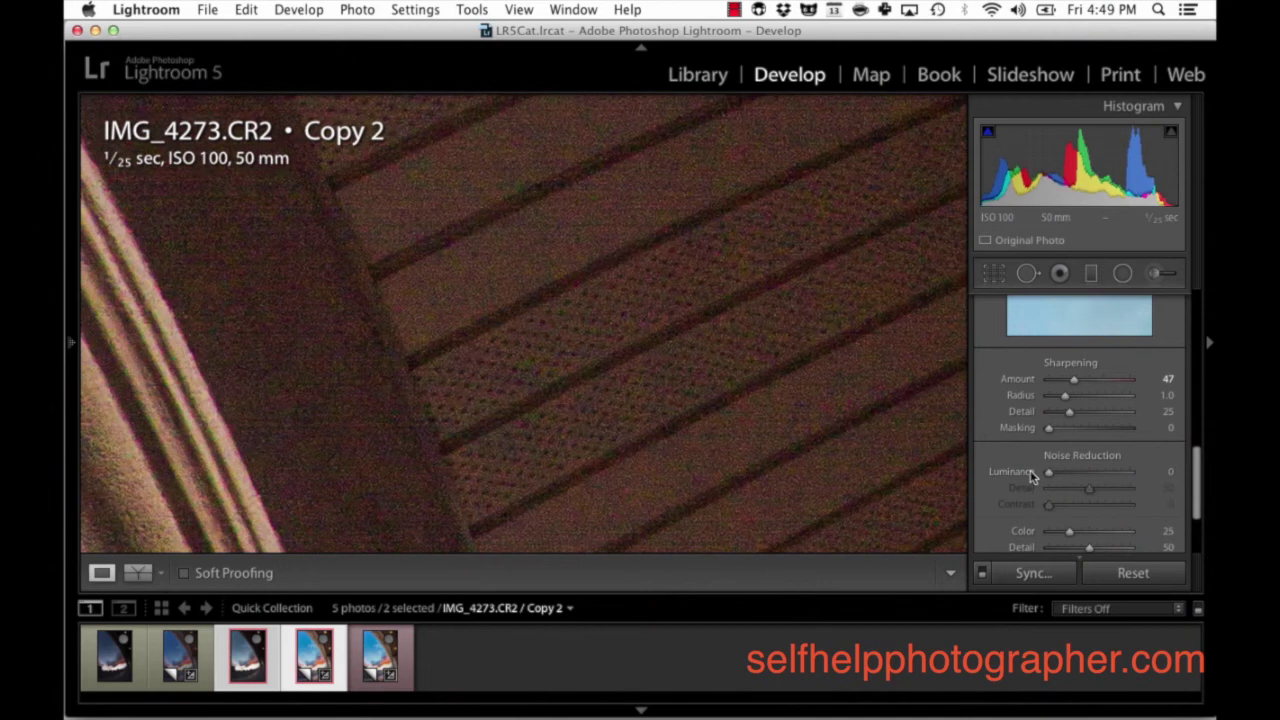
{"action": "left_click_drag", "start_coordinate": [1048, 476], "coordinate": [1080, 481]}
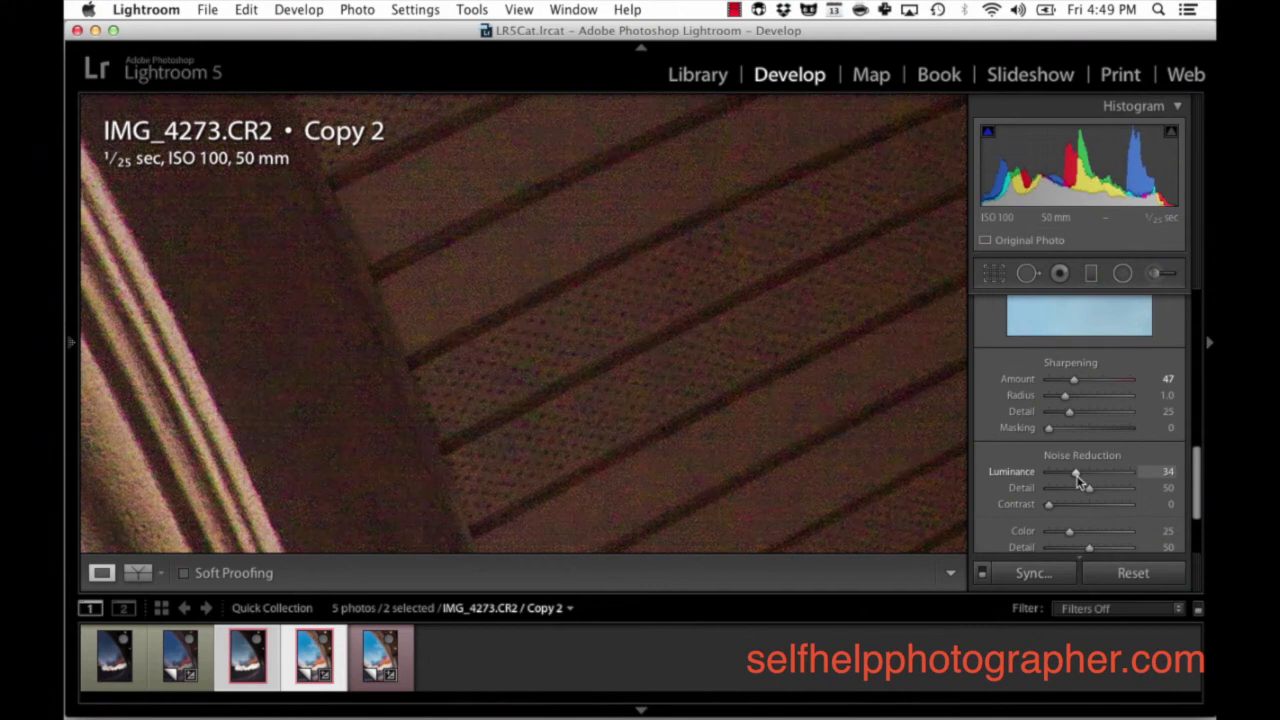
{"action": "left_click_drag", "start_coordinate": [1078, 479], "coordinate": [1163, 481]}
{"action": "left_click", "coordinate": [1162, 472]}
{"action": "type", "text": "34"}
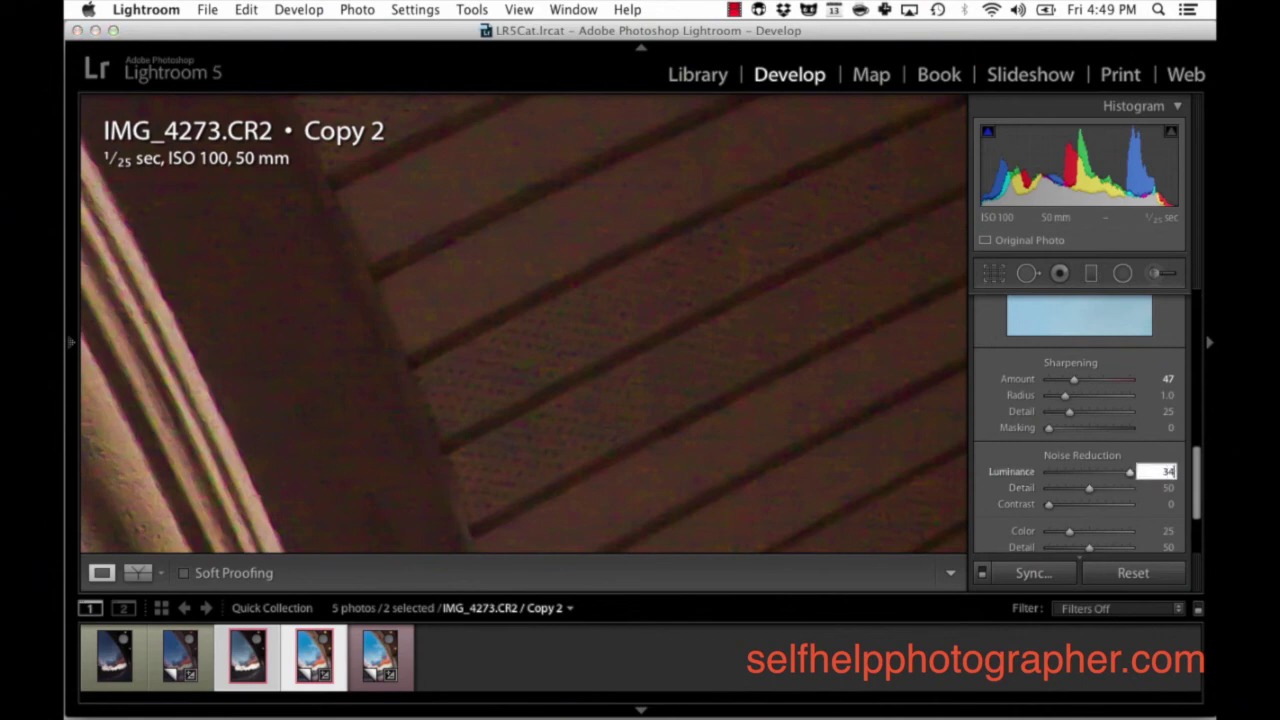
{"action": "key", "text": "Return"}
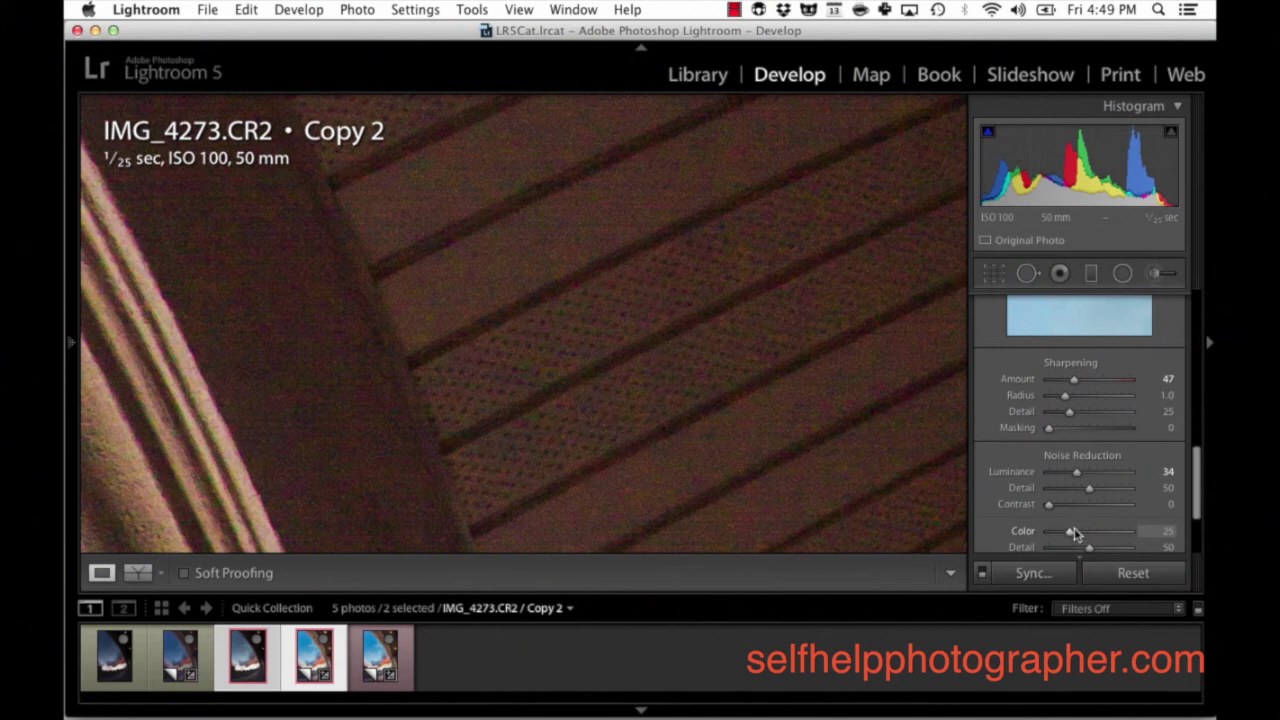
{"action": "left_click_drag", "start_coordinate": [1069, 537], "coordinate": [1090, 546]}
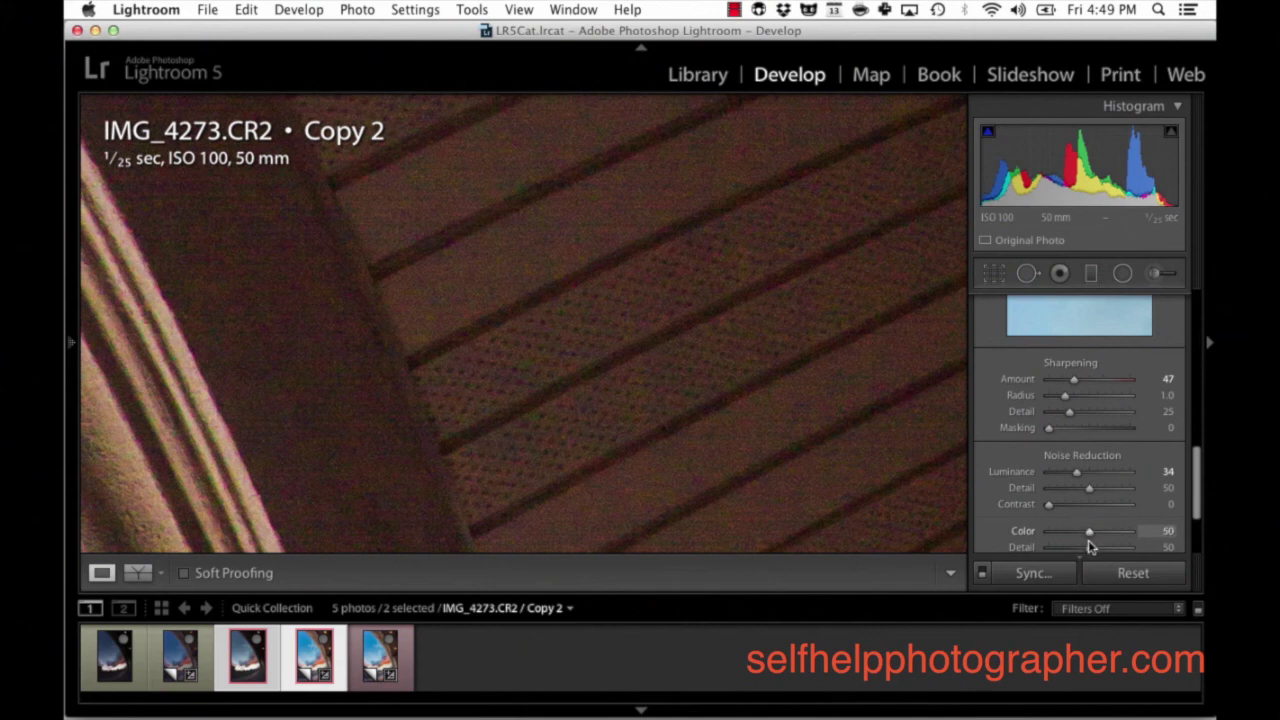